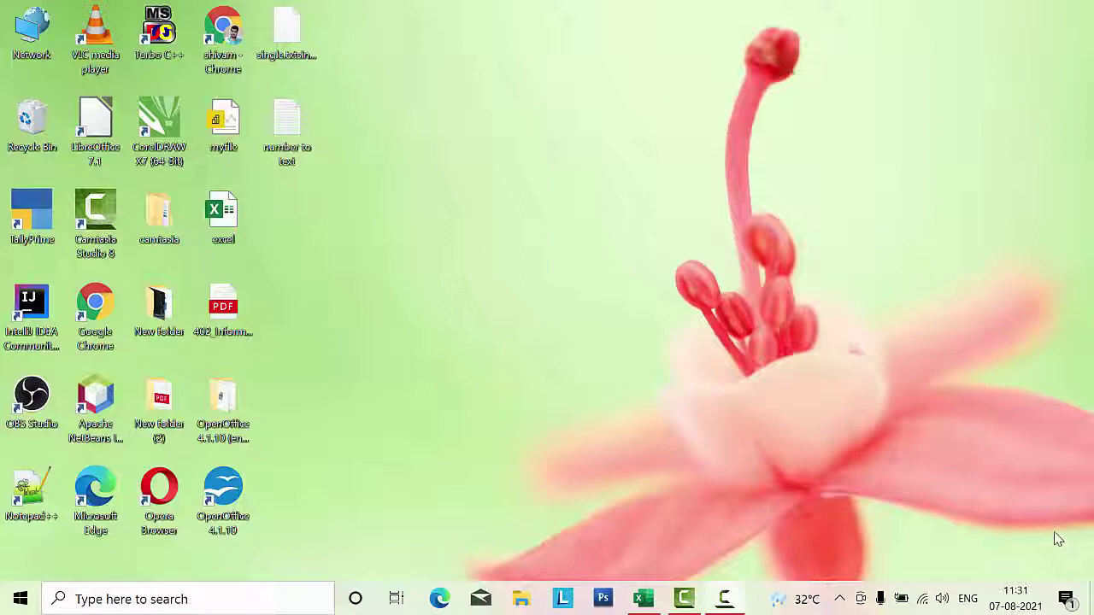
# Step: Delete single.txt from the desktop and refresh the desktop
pyautogui.click(292, 55)
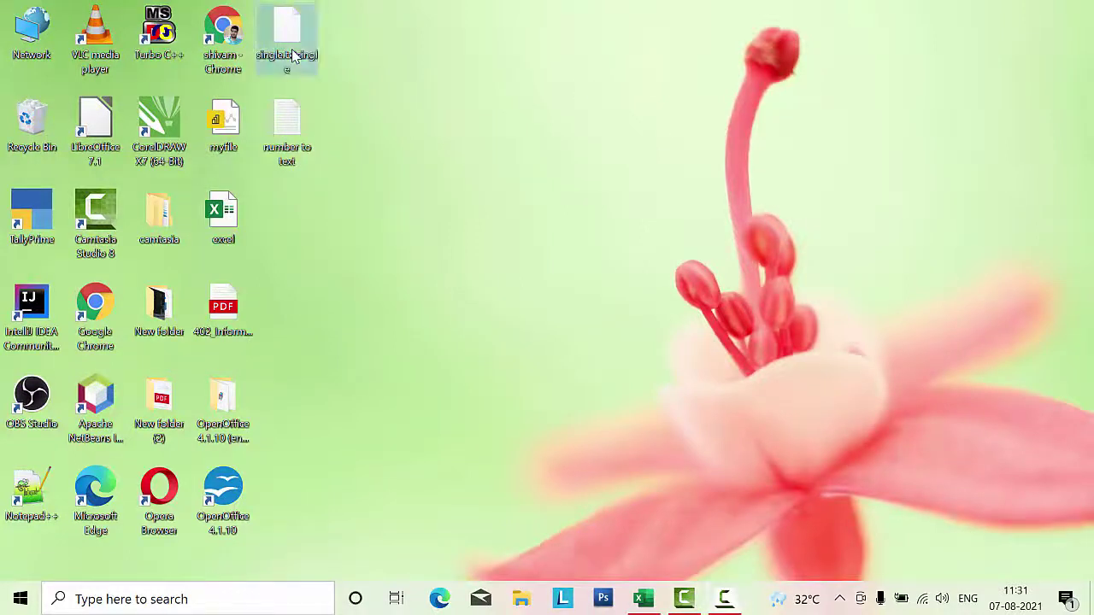
pyautogui.press('Delete')
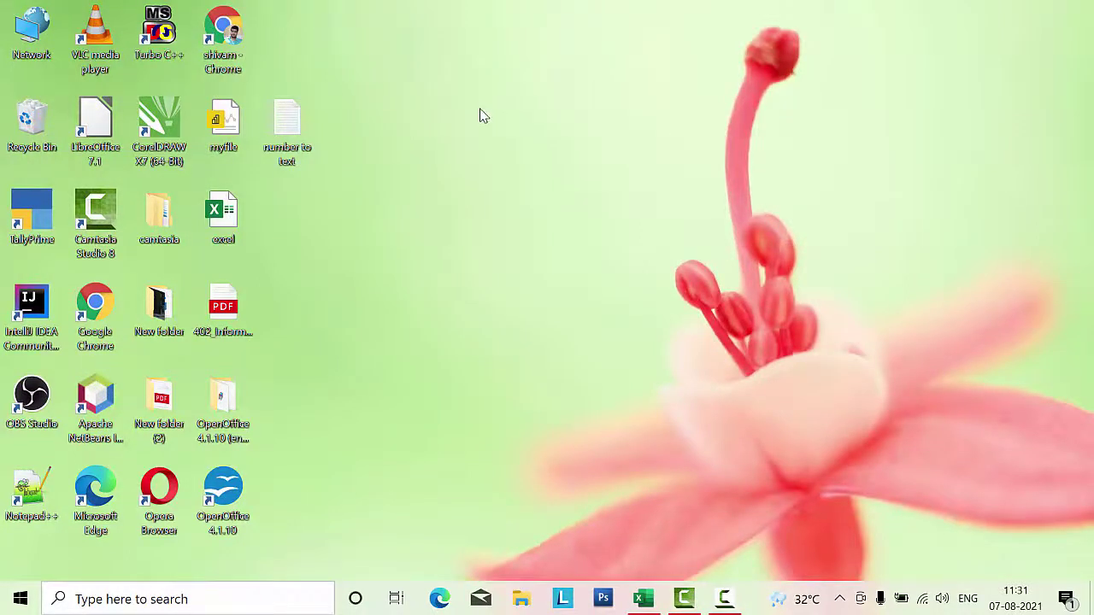
pyautogui.rightClick(480, 112)
pyautogui.click(504, 160)
# Step: Back in Excel, enter 567, 7890 and 4567 into B2:B4, then select C2
pyautogui.click(645, 599)
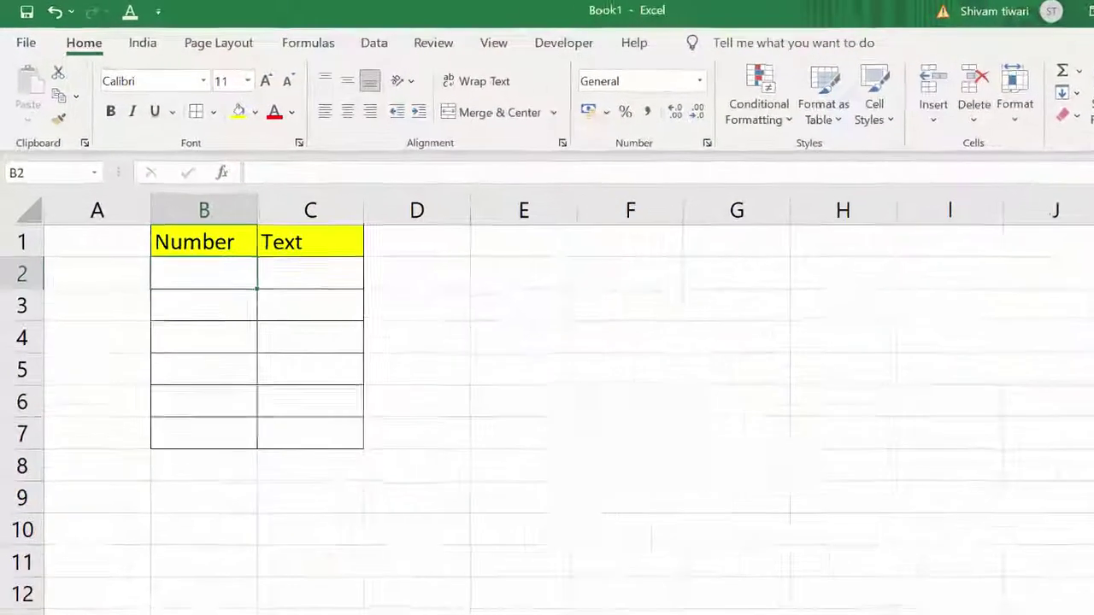
pyautogui.write('567')
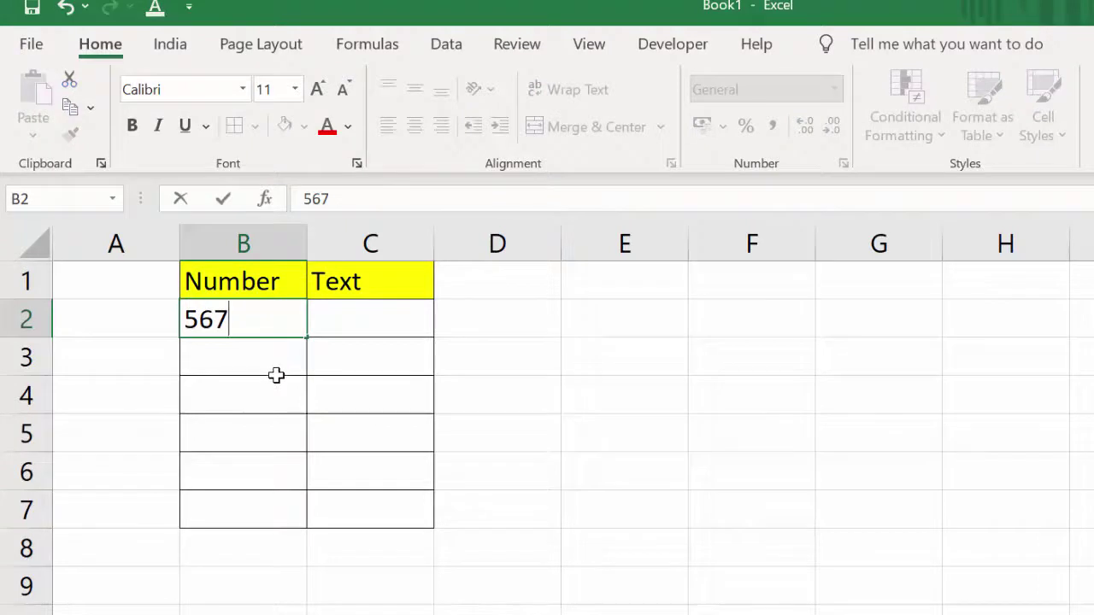
pyautogui.press('Return')
pyautogui.write('7890')
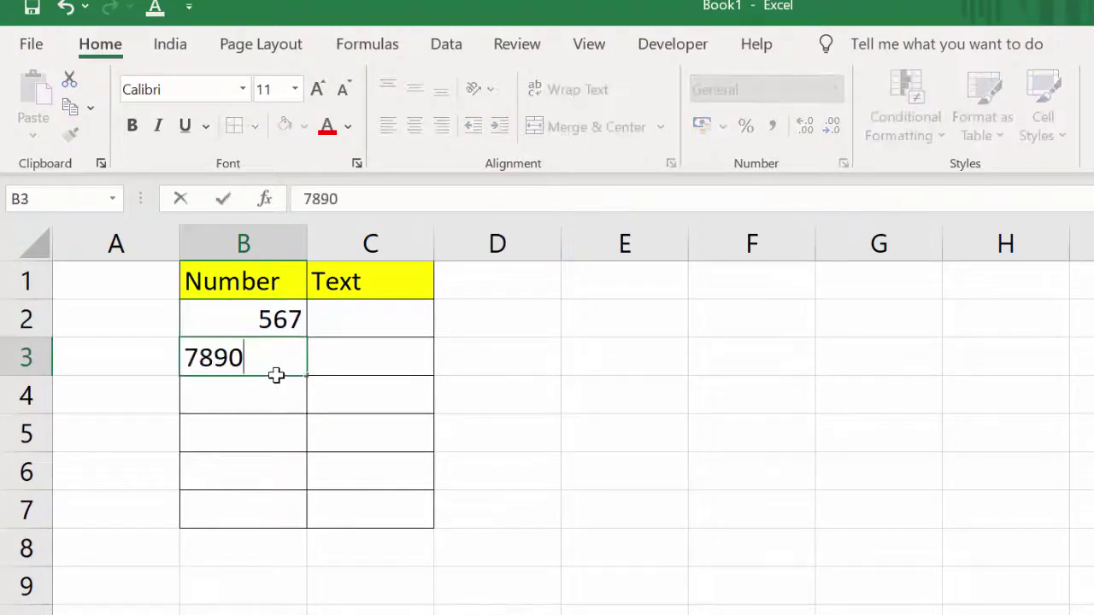
pyautogui.press('Return')
pyautogui.write('4567')
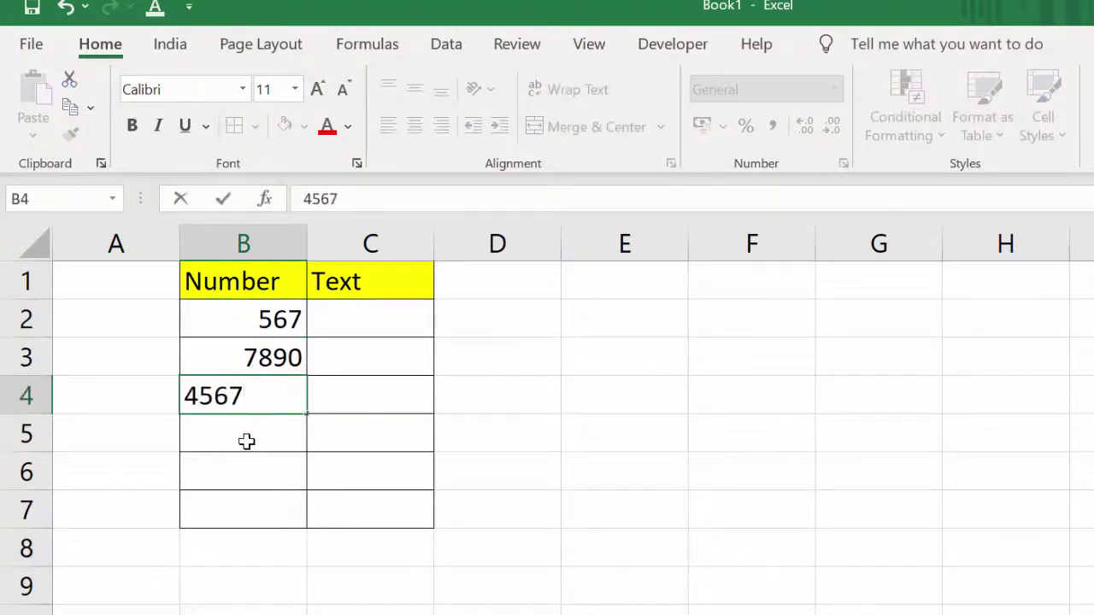
pyautogui.press('Return')
pyautogui.click(359, 328)
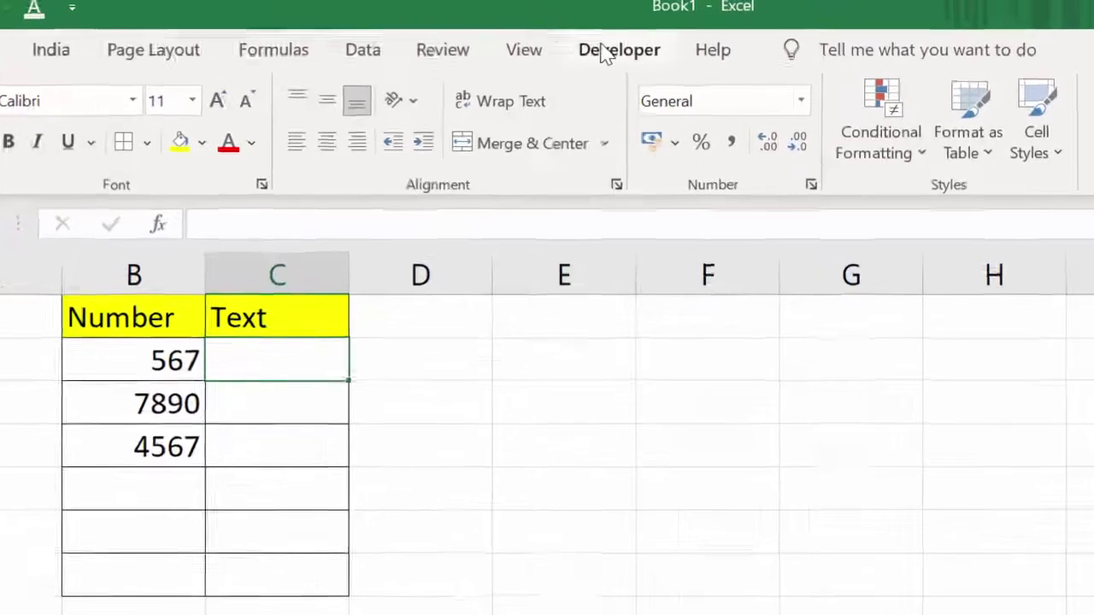
# Step: Show the Developer ribbon tab, dismissing the ribbon's customization menu
pyautogui.click(663, 46)
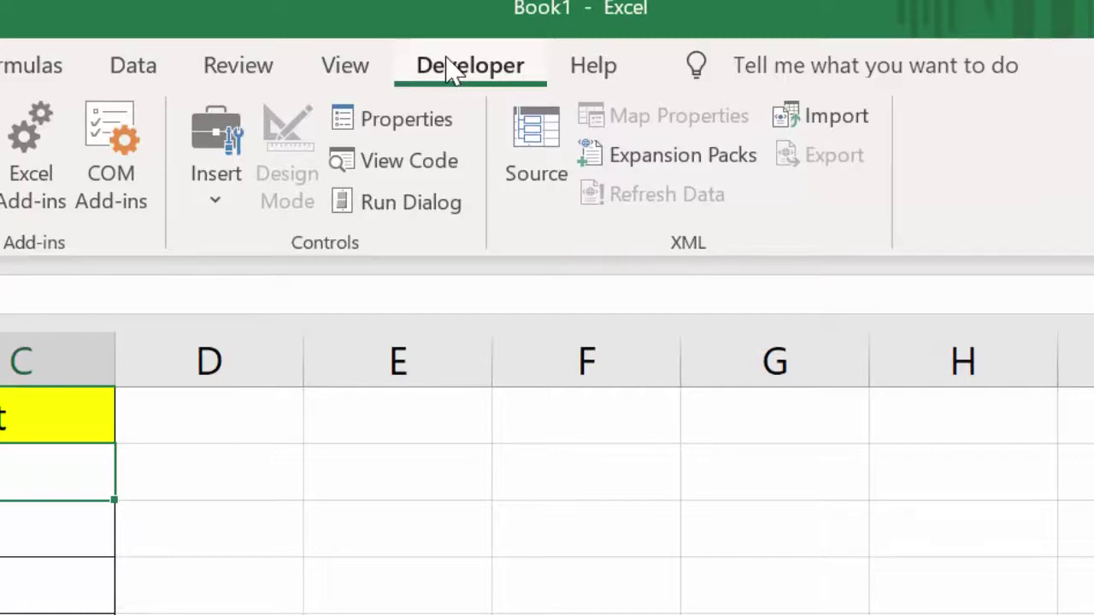
pyautogui.rightClick(989, 224)
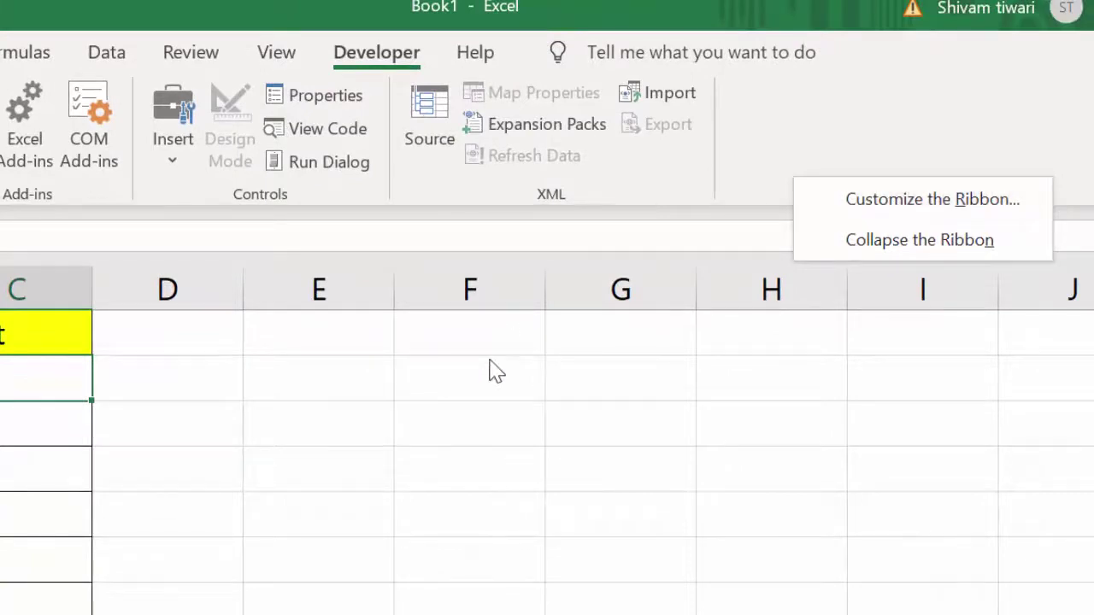
pyautogui.click(521, 505)
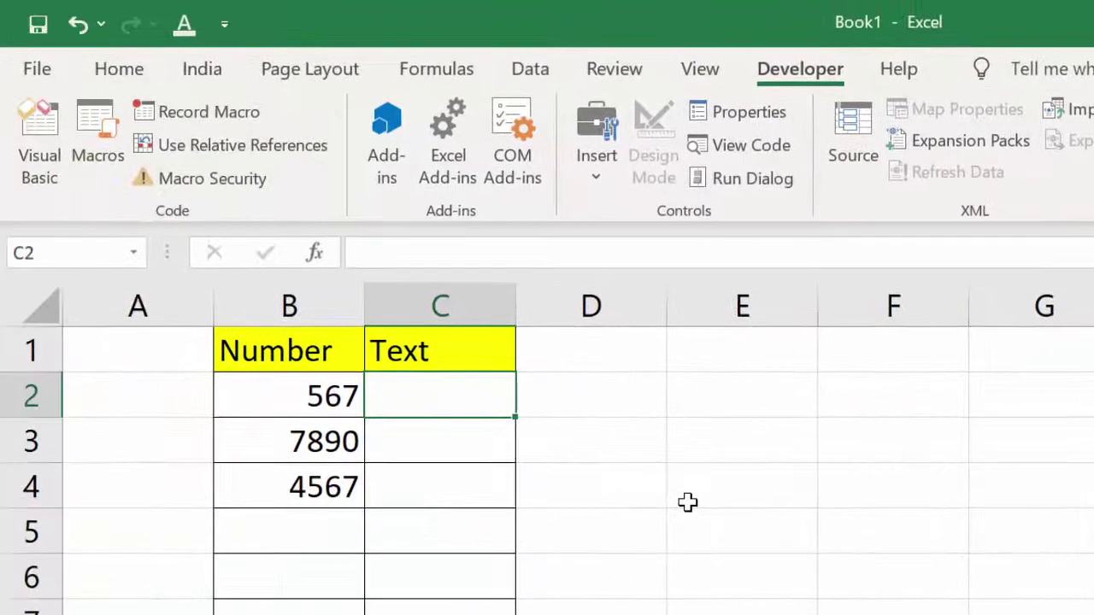
# Step: Insert an empty Module1 into Book1's VBA project, then hide the editor with Alt+F11
pyautogui.click(40, 141)
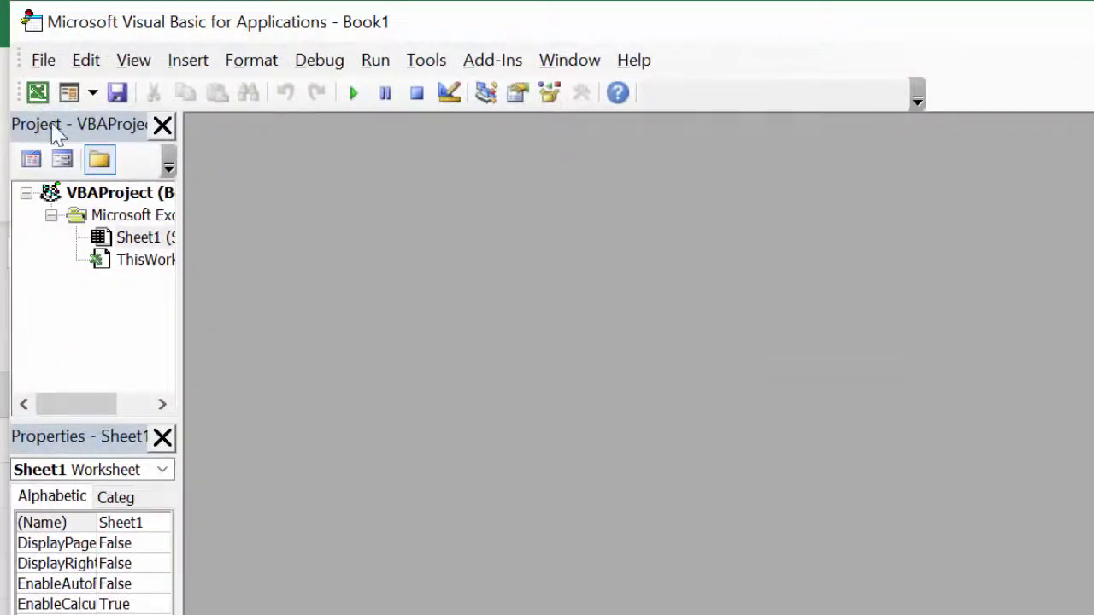
pyautogui.click(180, 66)
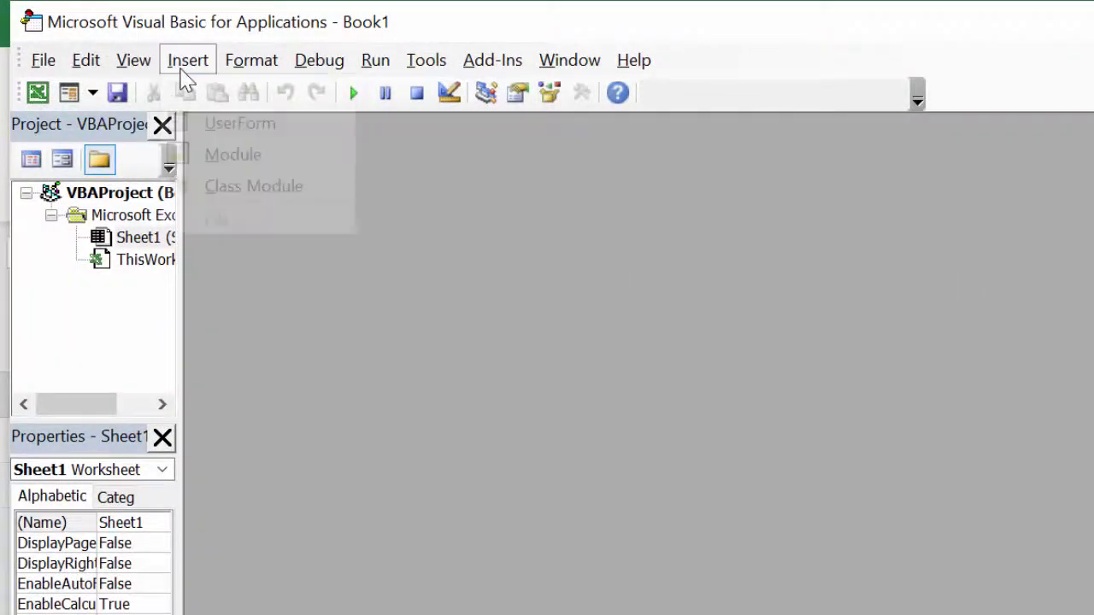
pyautogui.click(215, 157)
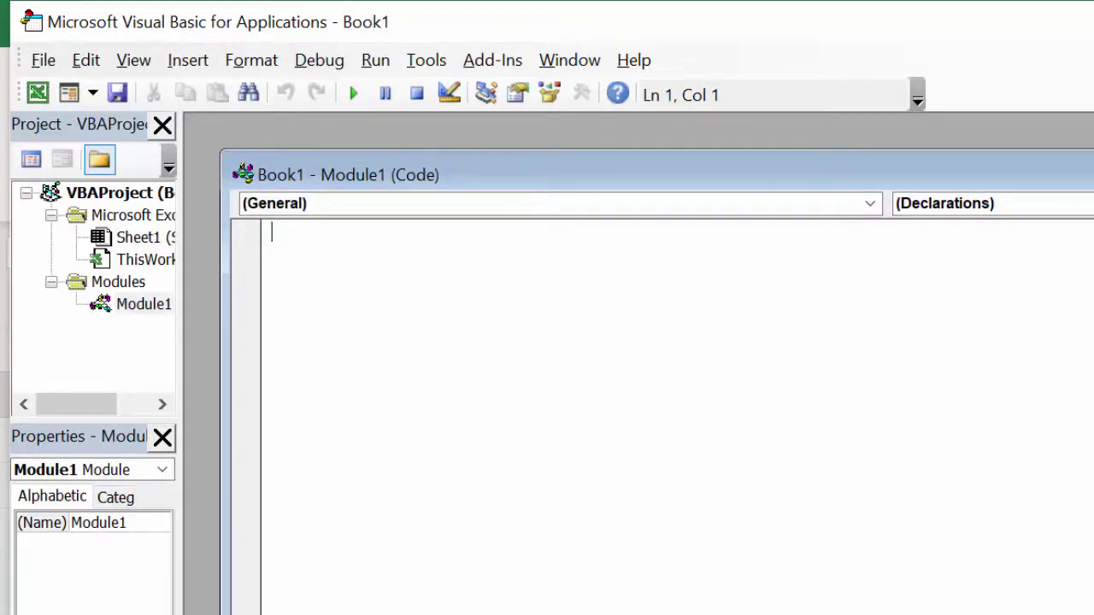
pyautogui.hotkey('alt', 'F11')
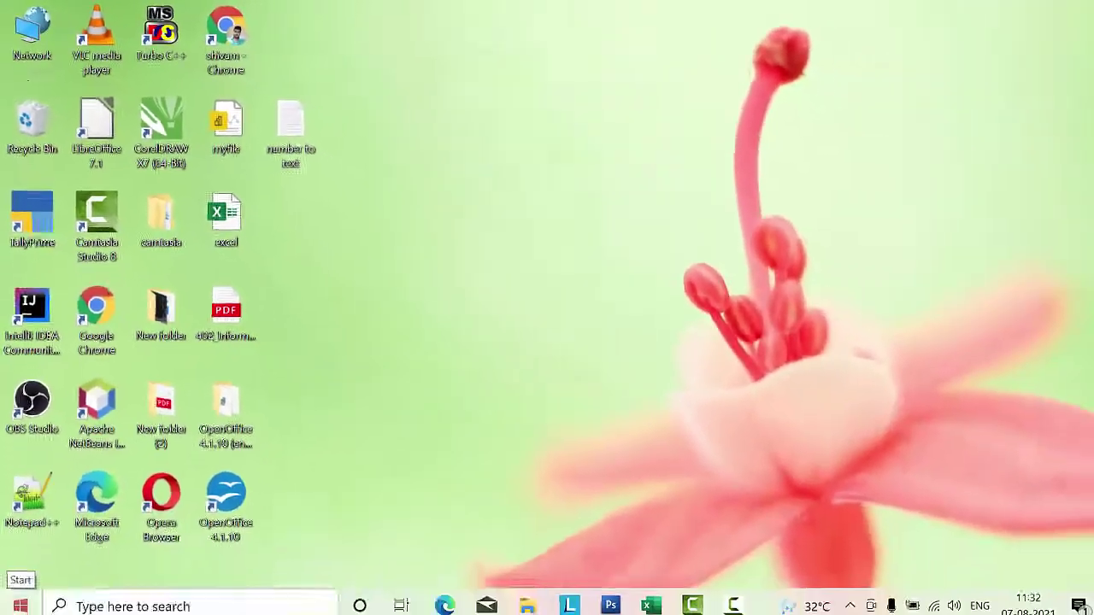
# Step: Search Start for Notepad and open the recent 'number to text' file
pyautogui.press('super')
pyautogui.write('no')
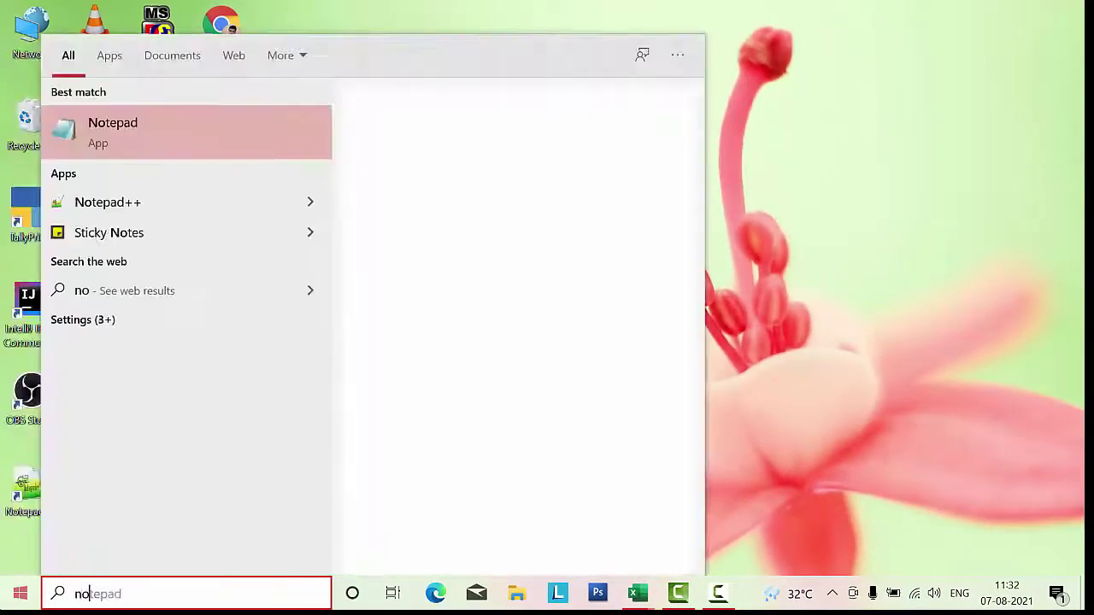
pyautogui.write('t')
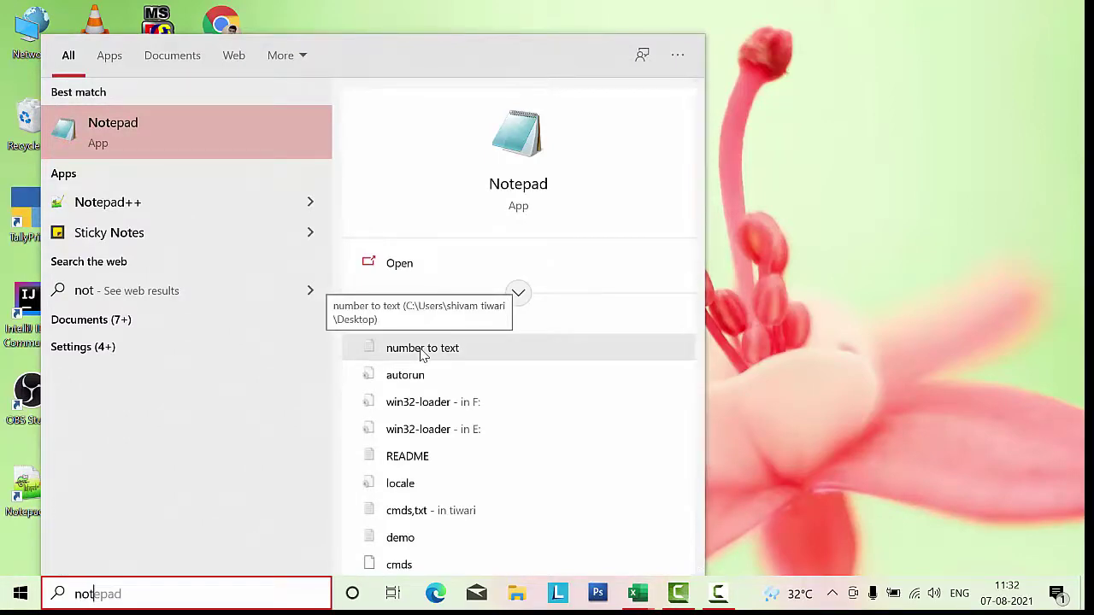
pyautogui.click(421, 350)
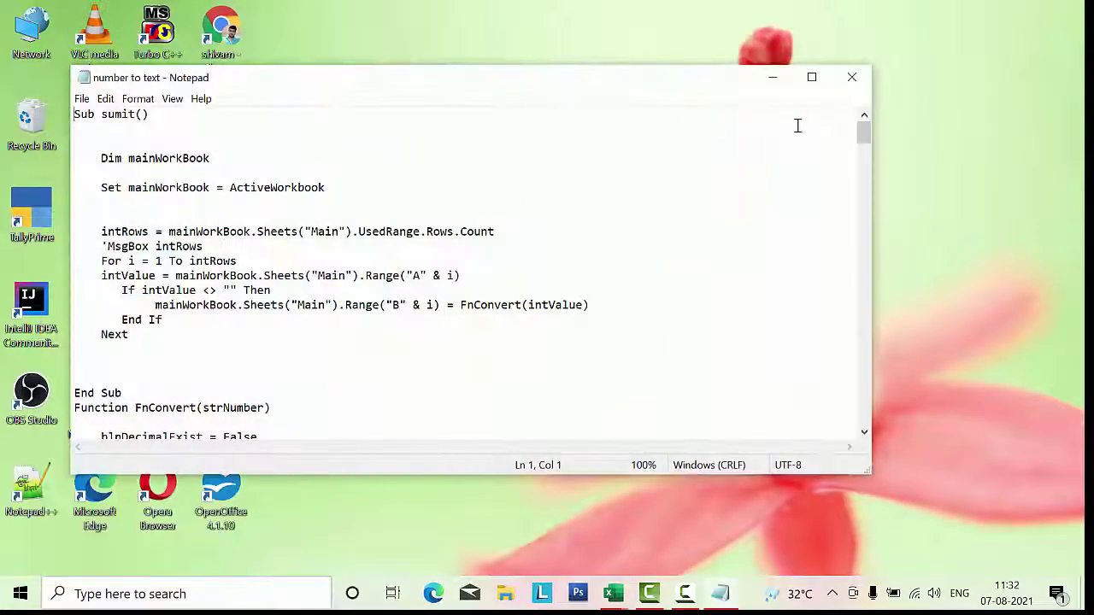
# Step: Maximize Notepad, select all the number-to-text code, and minimize Notepad
pyautogui.click(812, 76)
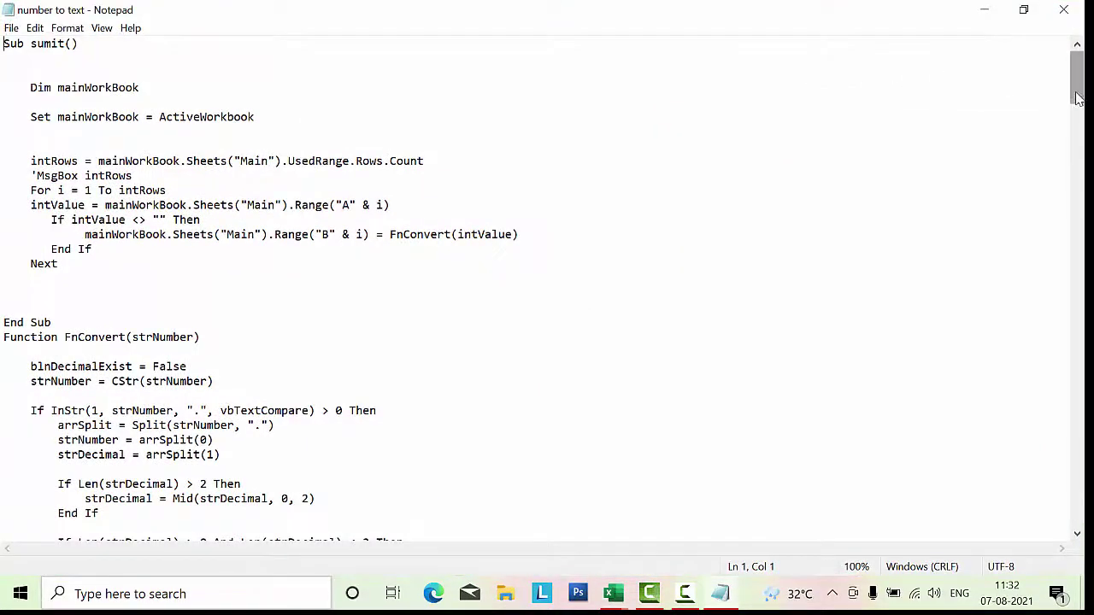
pyautogui.hotkey('ctrl', 'a')
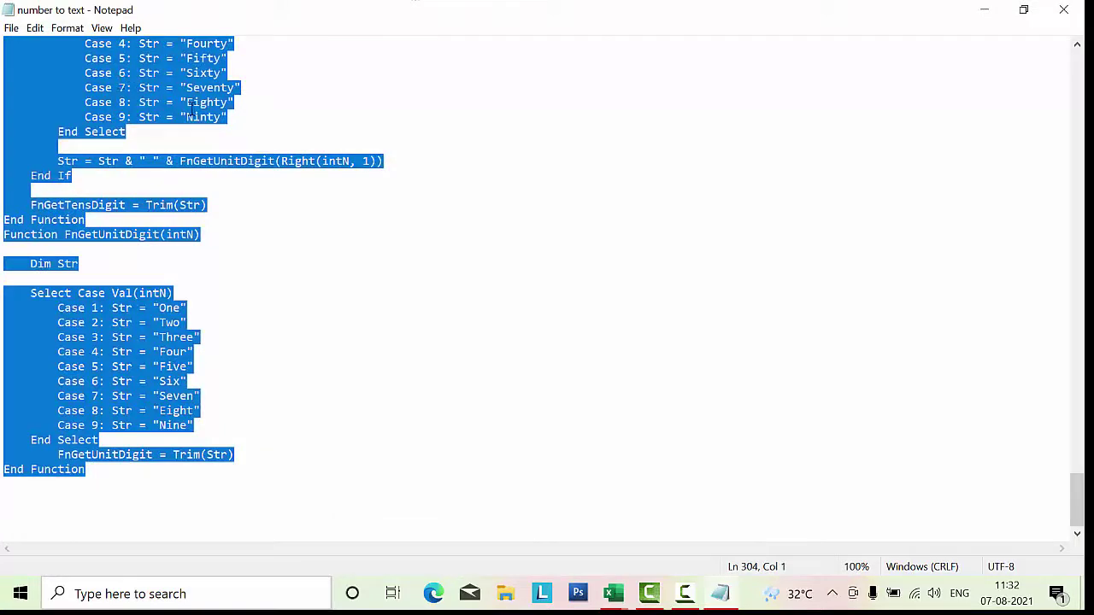
pyautogui.click(966, 17)
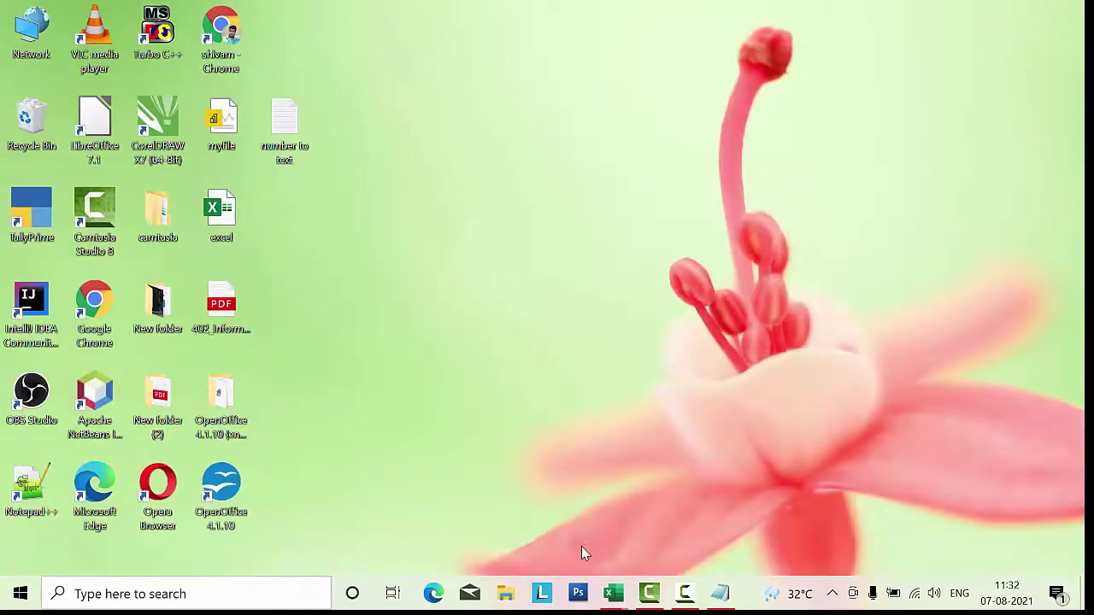
pyautogui.moveTo(613, 594)
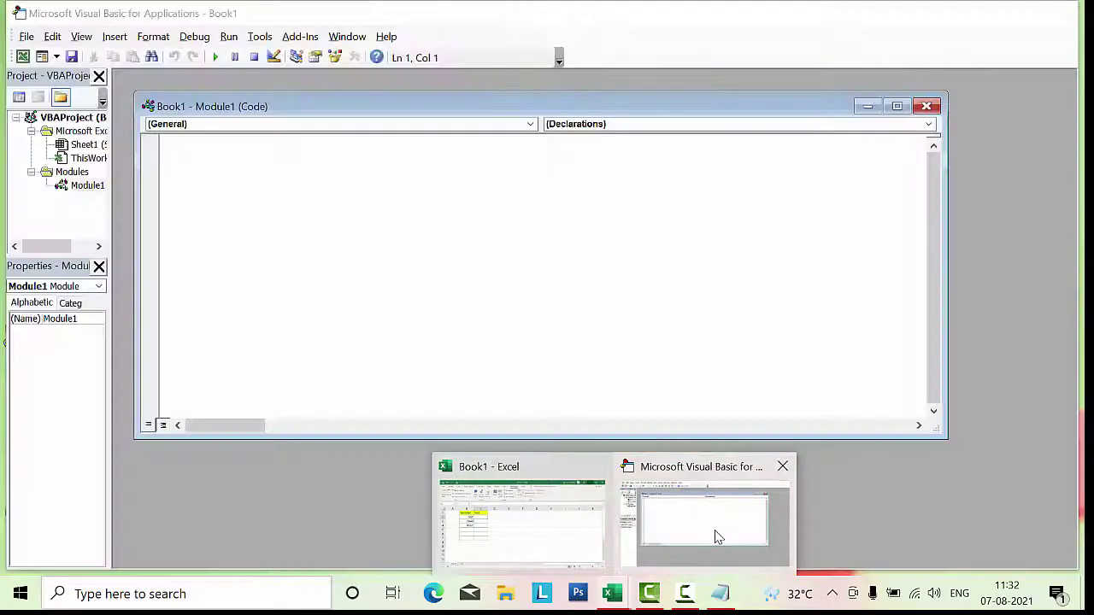
# Step: Paste the copied number-to-text code into the maximized Module1 window
pyautogui.click(715, 534)
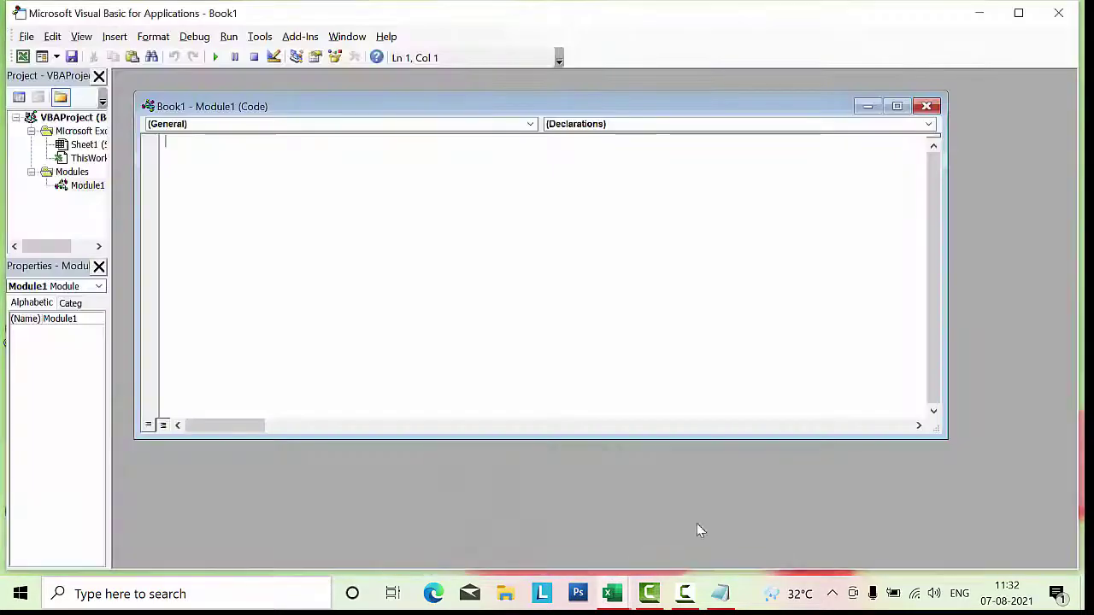
pyautogui.click(896, 106)
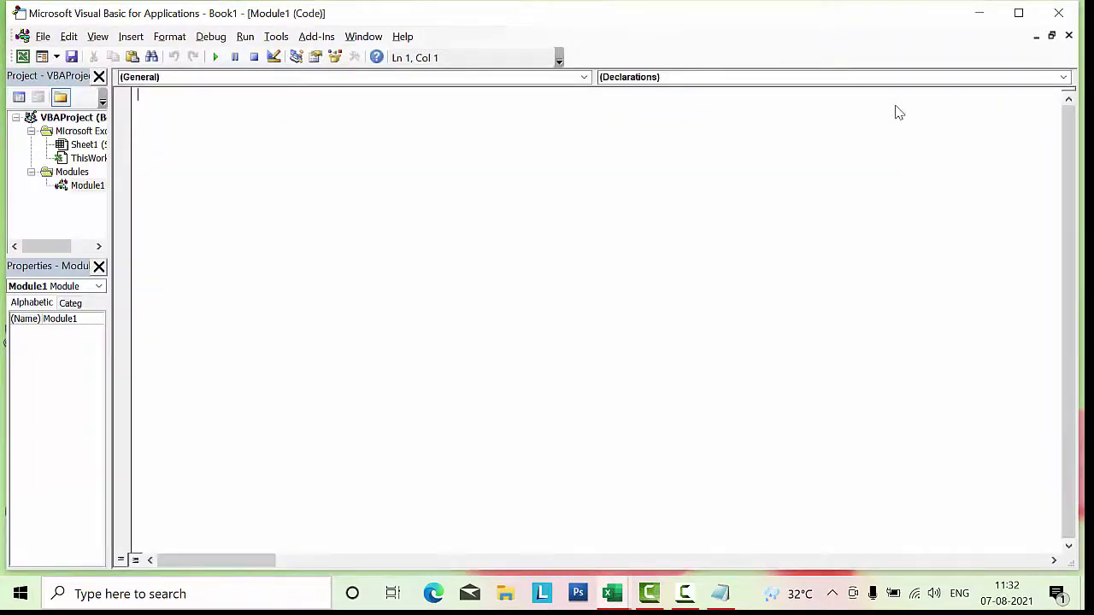
pyautogui.hotkey('ctrl', 'v')
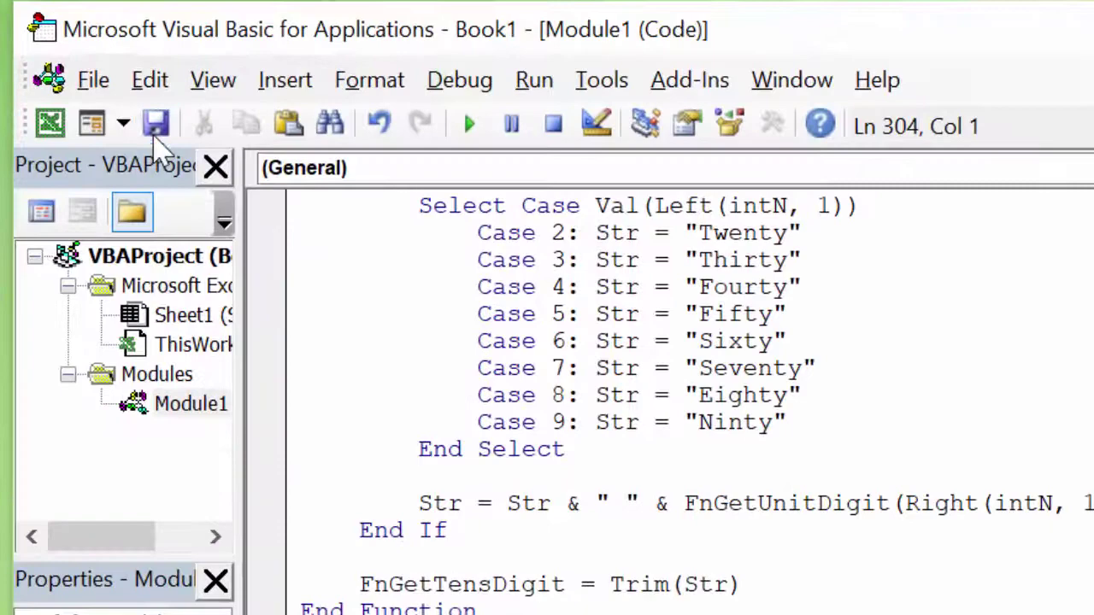
# Step: Save the workbook as the Excel Macro-Enabled Workbook suraj.xlsm on the Desktop
pyautogui.click(156, 137)
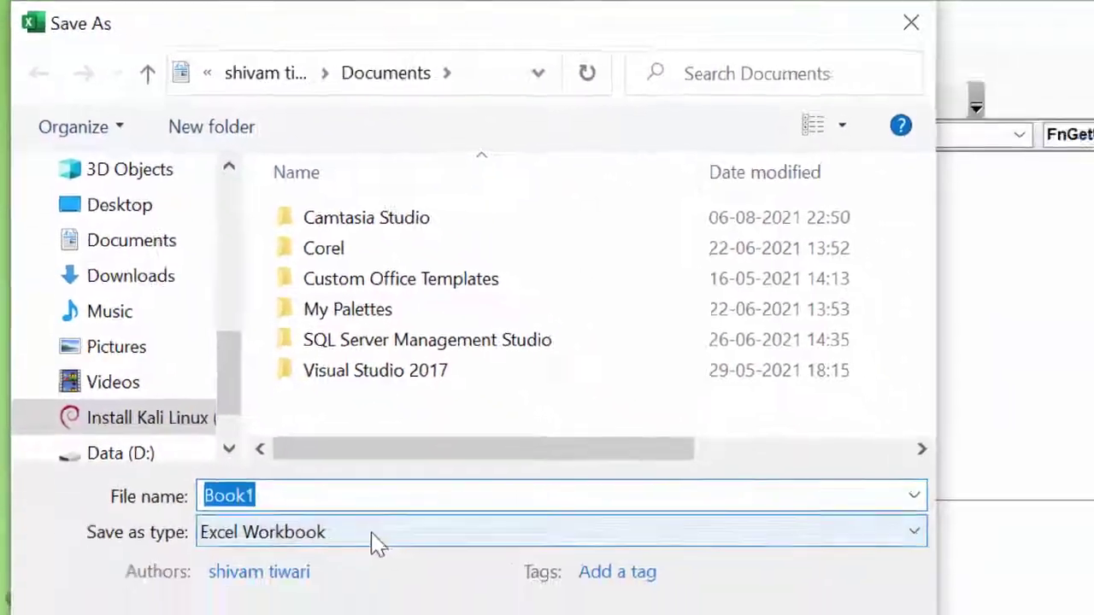
pyautogui.click(301, 432)
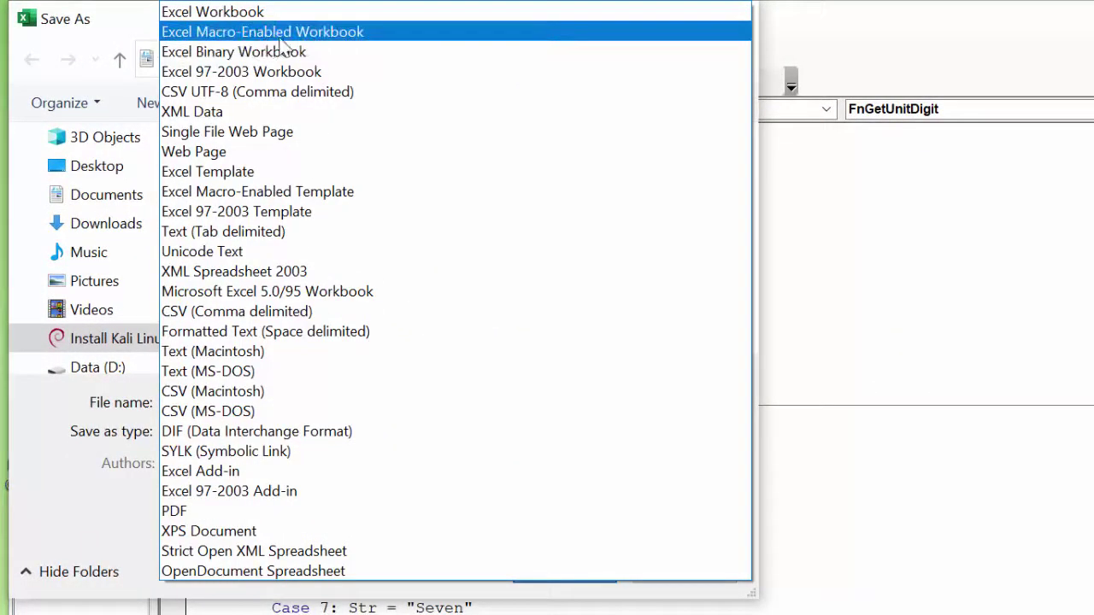
pyautogui.click(305, 36)
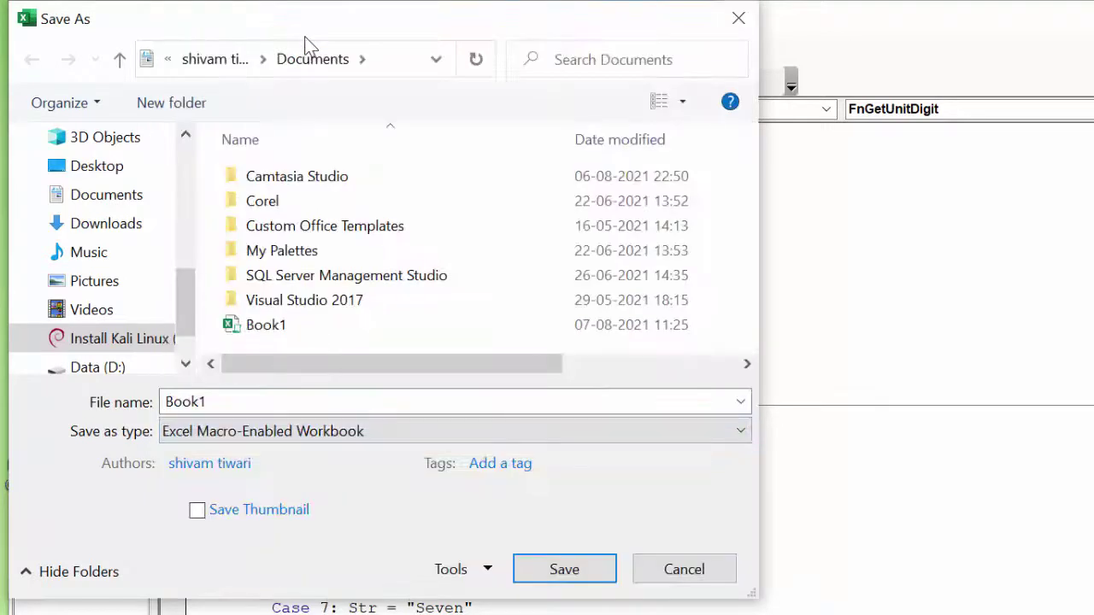
pyautogui.doubleClick(272, 403)
pyautogui.press('BackSpace')
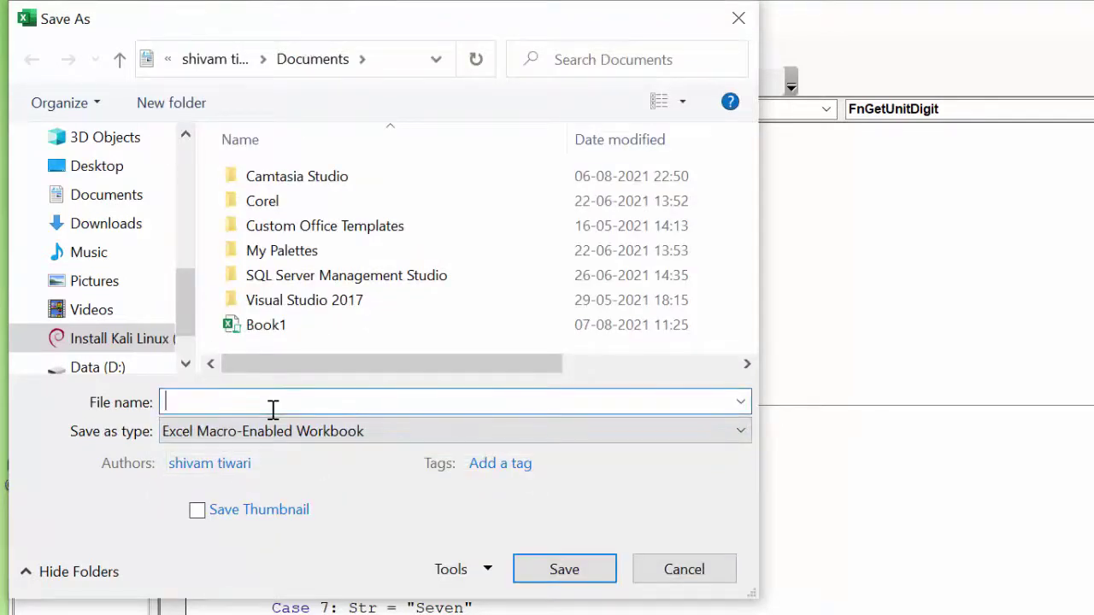
pyautogui.write('sura')
pyautogui.write('j')
pyautogui.click(81, 167)
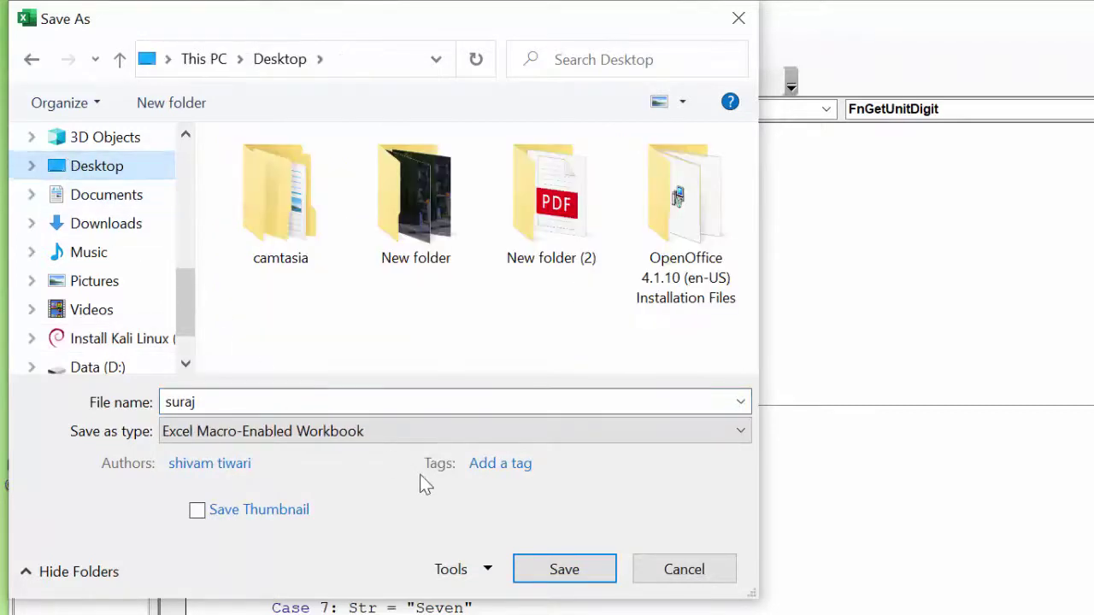
pyautogui.click(563, 581)
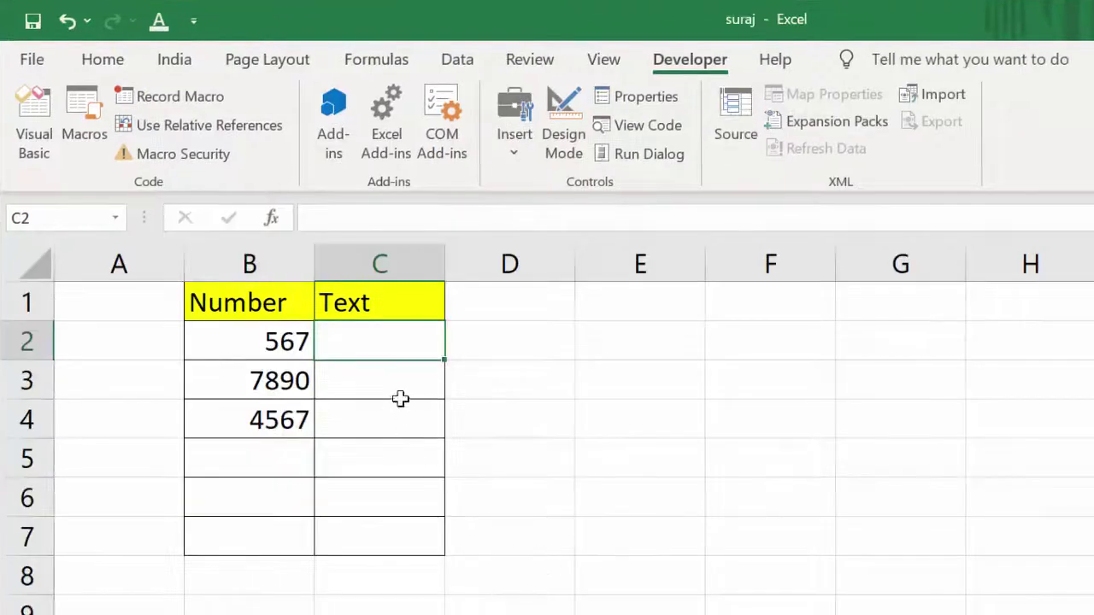
# Step: Enter =FnConvert(B2) in C2, showing 567 as 'Rupees Five Hundred Sixty Seven'
pyautogui.write('=f')
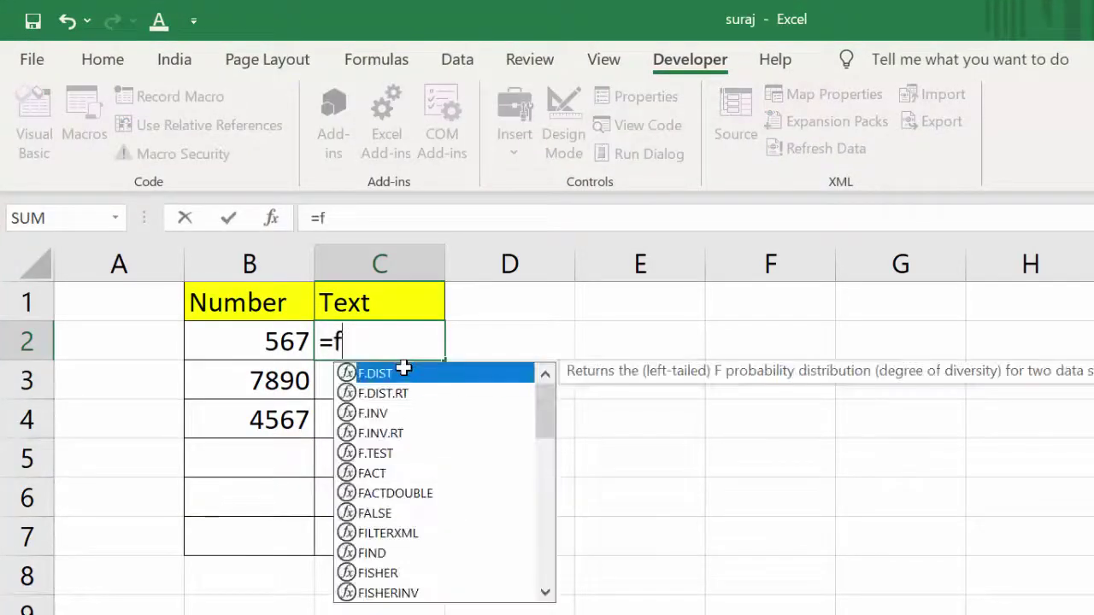
pyautogui.write('n')
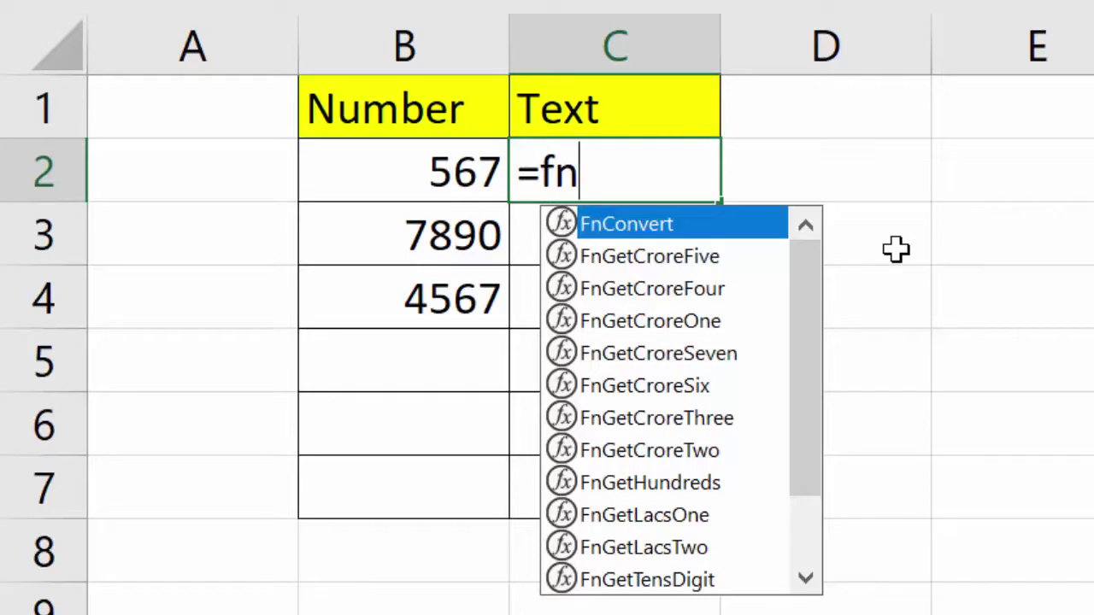
pyautogui.press('Tab')
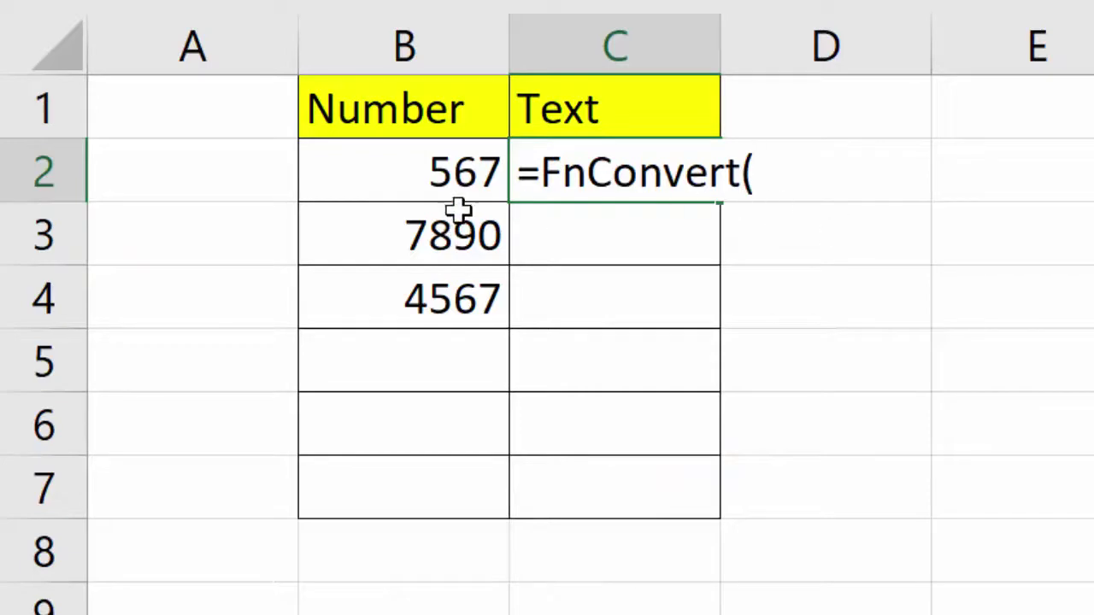
pyautogui.click(414, 178)
pyautogui.write(')')
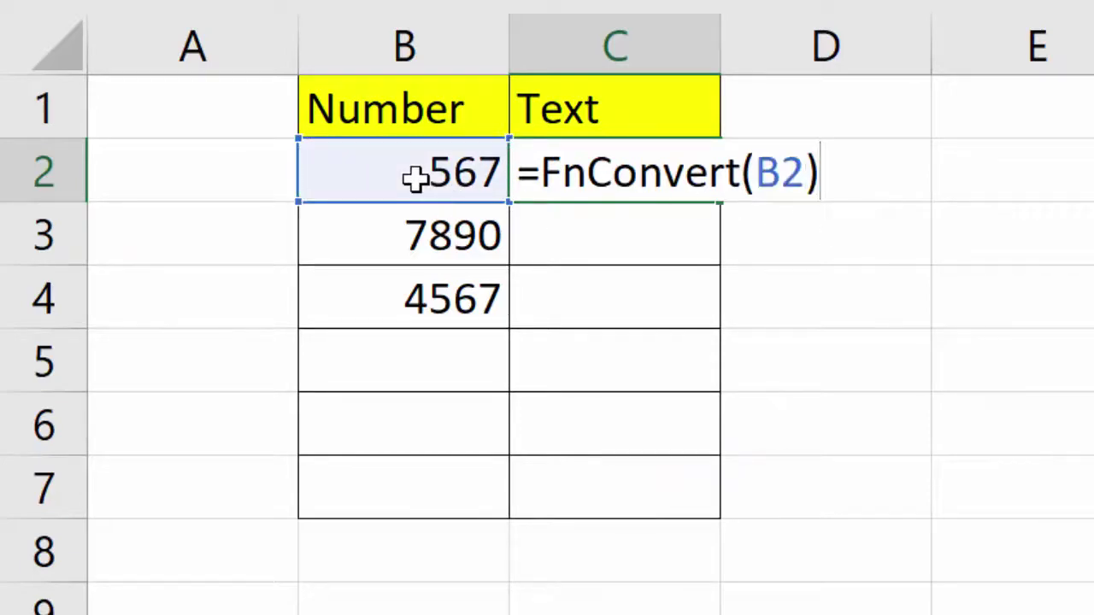
pyautogui.press('Return')
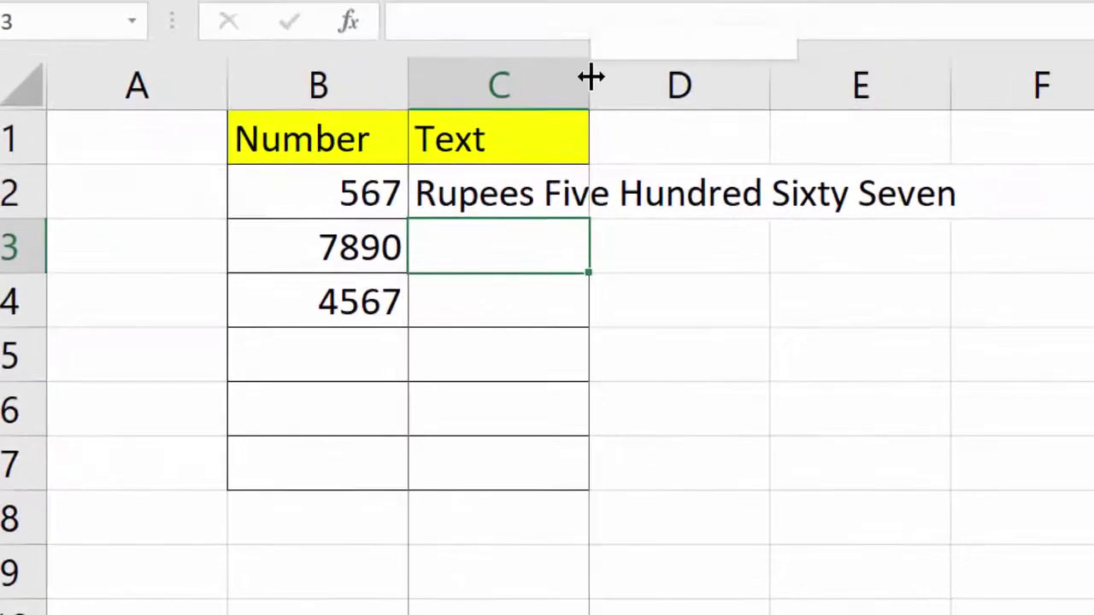
# Step: AutoFit column C and fill the C2 FnConvert formula down to C4
pyautogui.doubleClick(591, 78)
pyautogui.click(418, 228)
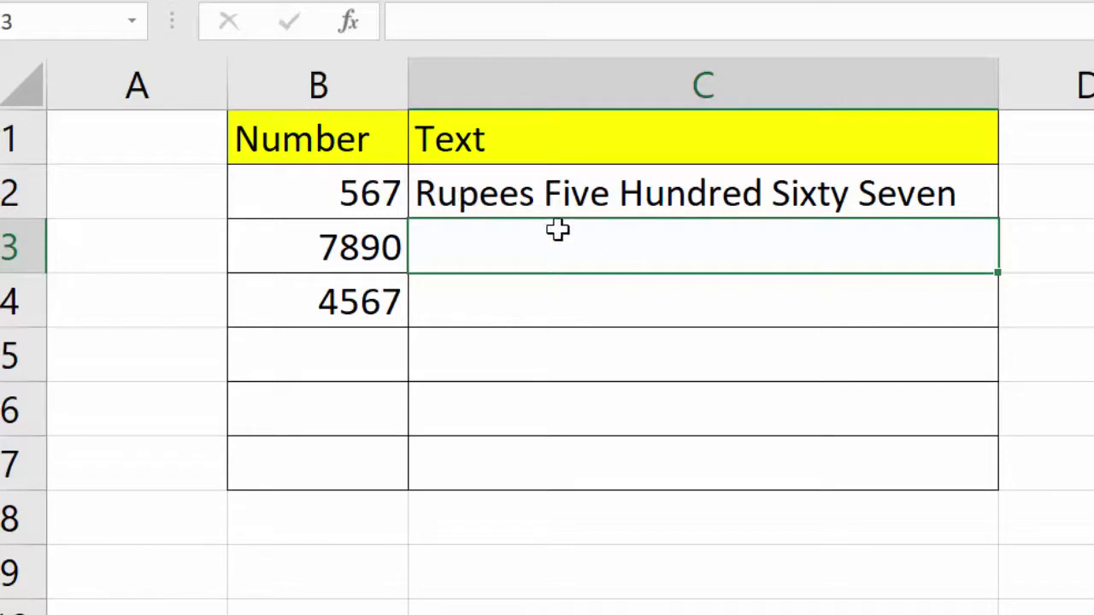
pyautogui.click(959, 188)
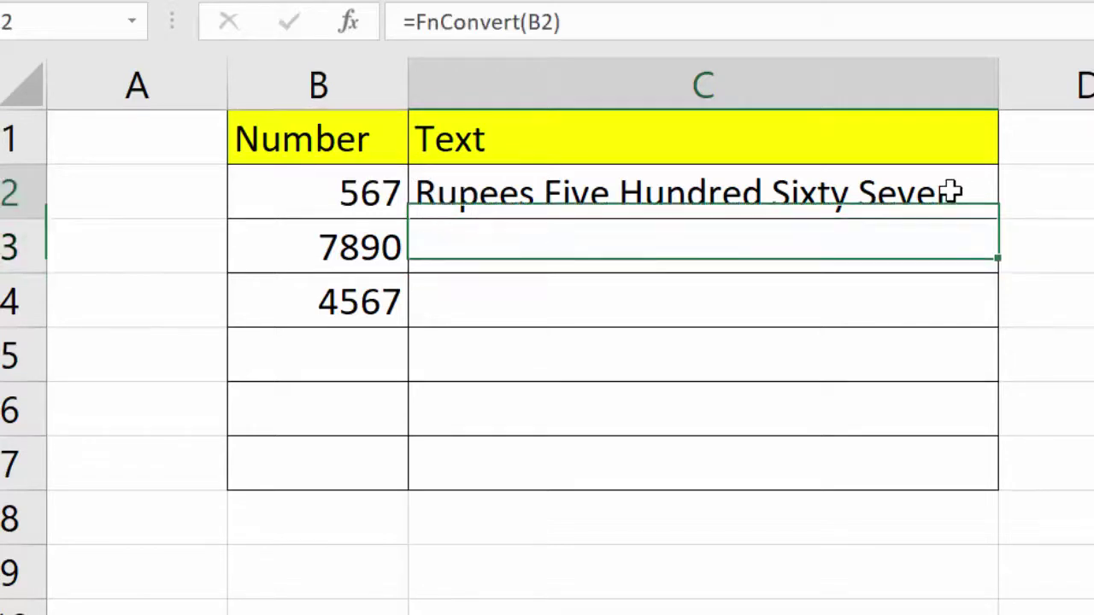
pyautogui.moveTo(1000, 221); pyautogui.dragTo(987, 318)
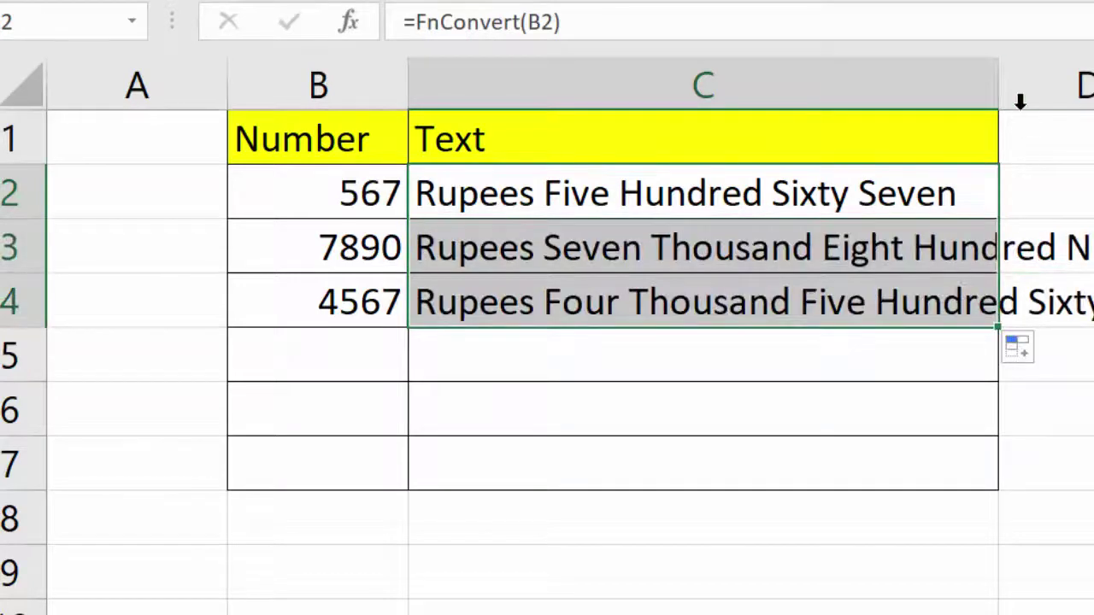
pyautogui.doubleClick(995, 83)
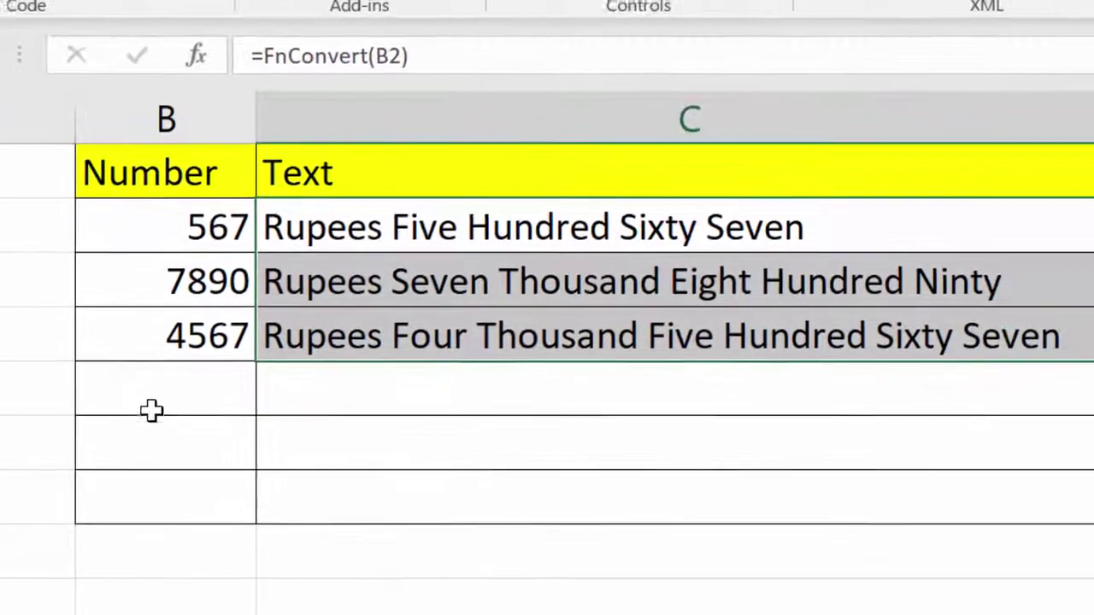
# Step: Enter 6000, 8000 and 400 into cells B5, B6 and B7
pyautogui.click(119, 404)
pyautogui.write('60')
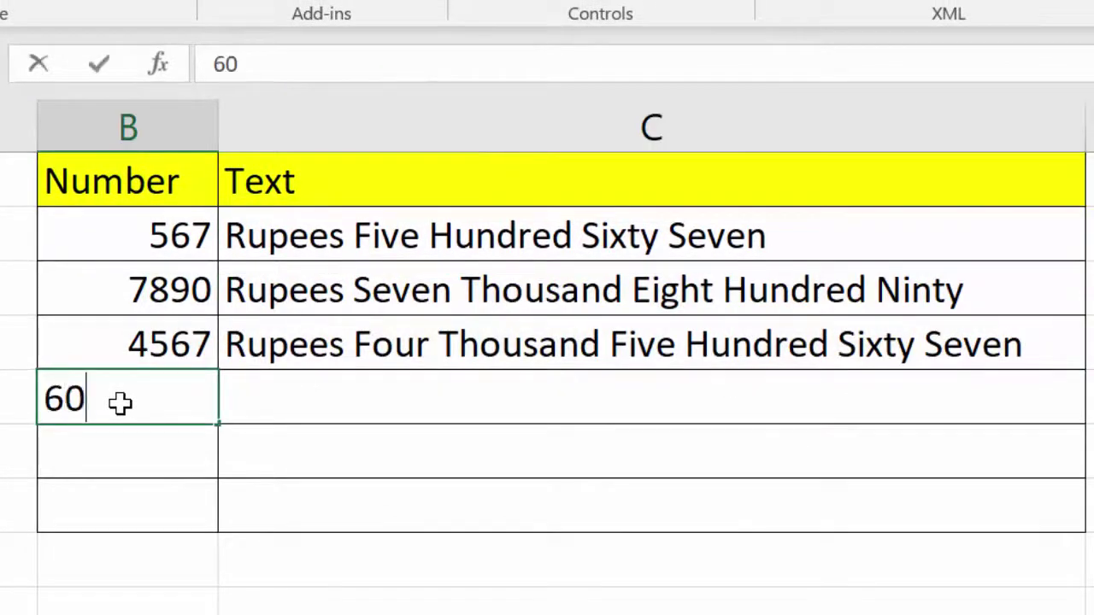
pyautogui.write('00')
pyautogui.press('Return')
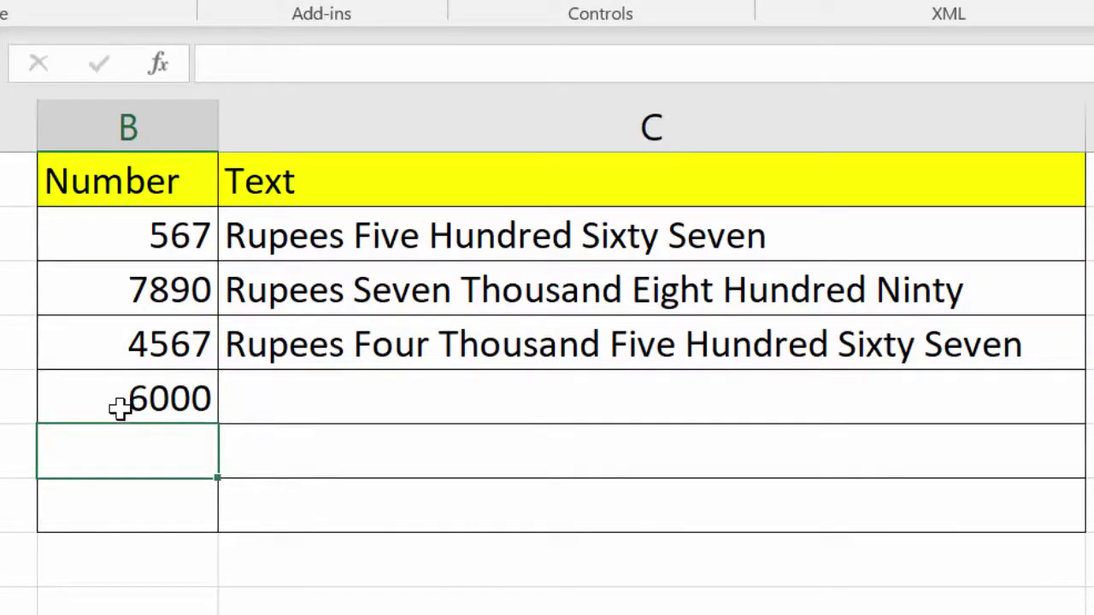
pyautogui.write('8000')
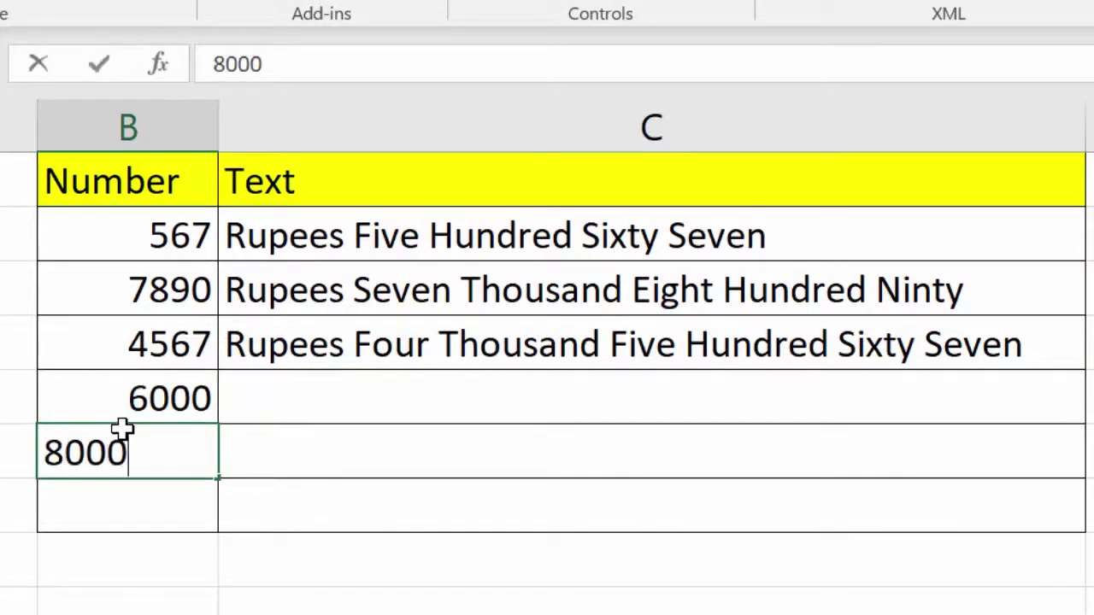
pyautogui.press('Return')
pyautogui.write('40')
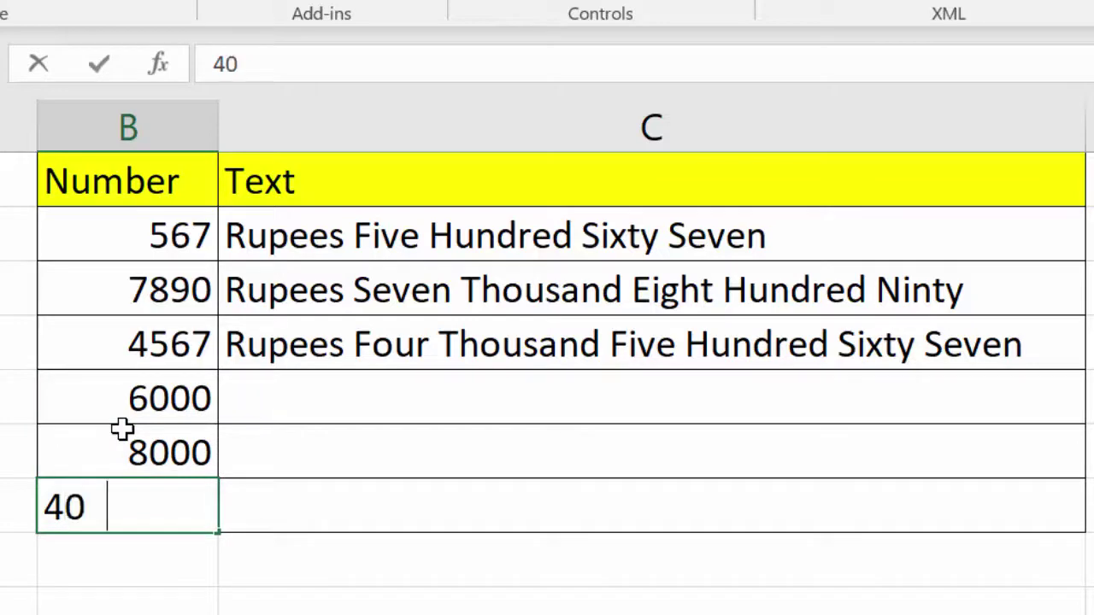
pyautogui.write('0')
# Step: Fill the C2 FnConvert formula down to C7 so all six amounts show rupee words
pyautogui.click(475, 244)
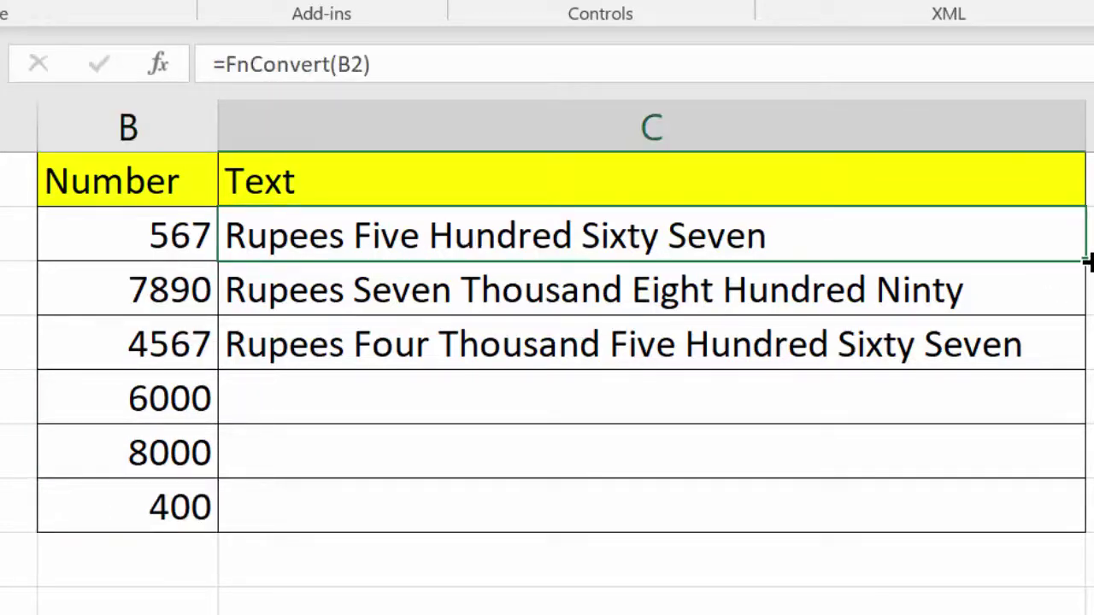
pyautogui.moveTo(1087, 262); pyautogui.dragTo(1048, 517)
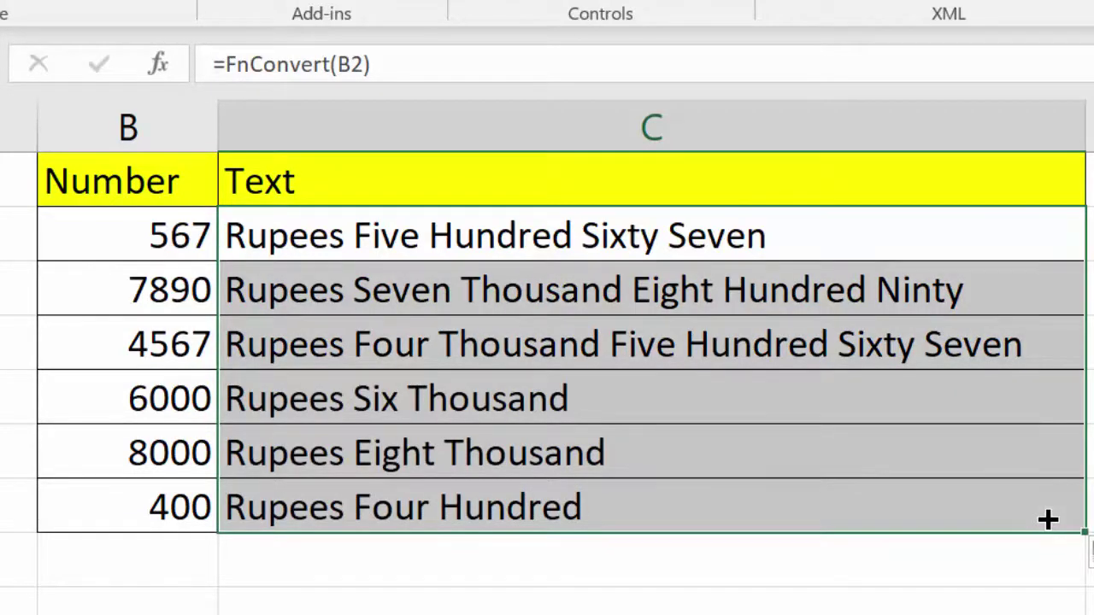
pyautogui.click(141, 246)
# Step: Apply the Currency number format to B2:B7 so values display like ₹ 7,890.00
pyautogui.moveTo(127, 280)
pyautogui.mouseDown()
pyautogui.moveTo(137, 486)
pyautogui.moveTo(188, 530)
pyautogui.mouseUp()
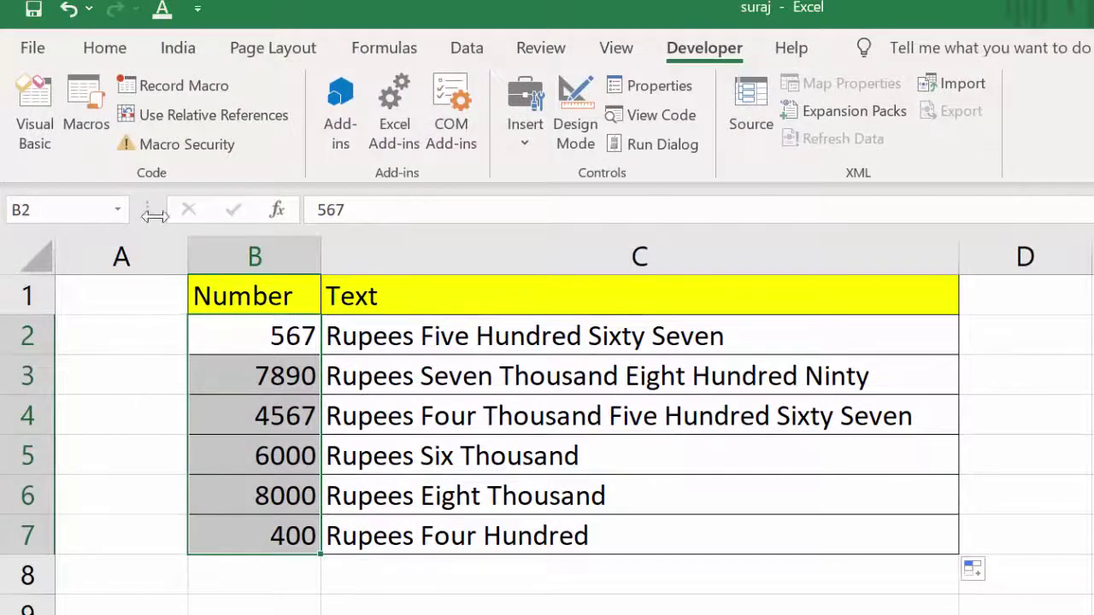
pyautogui.click(108, 58)
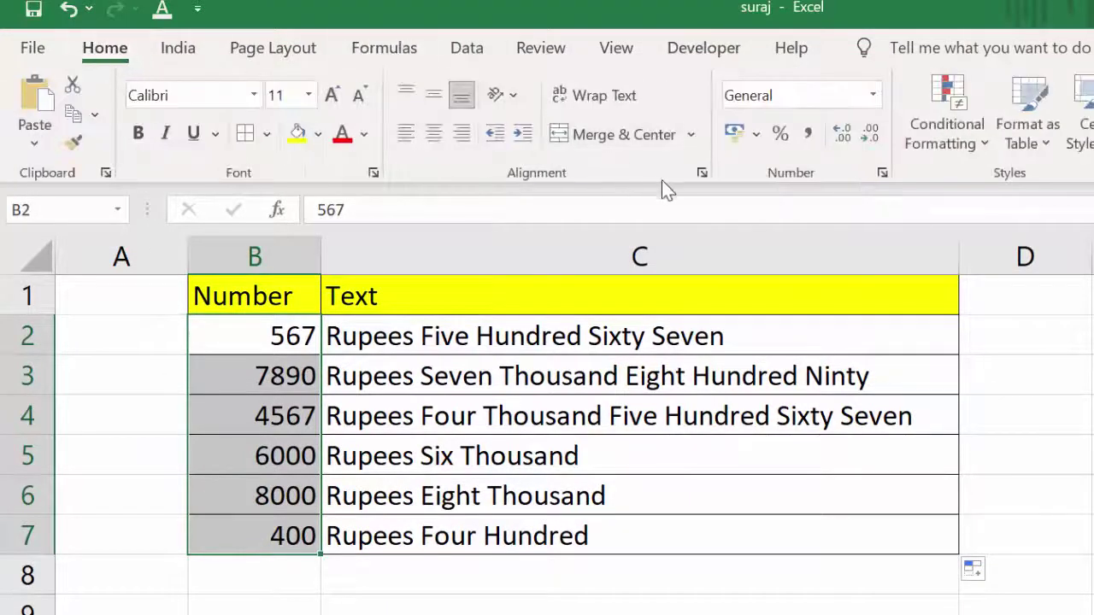
pyautogui.click(872, 95)
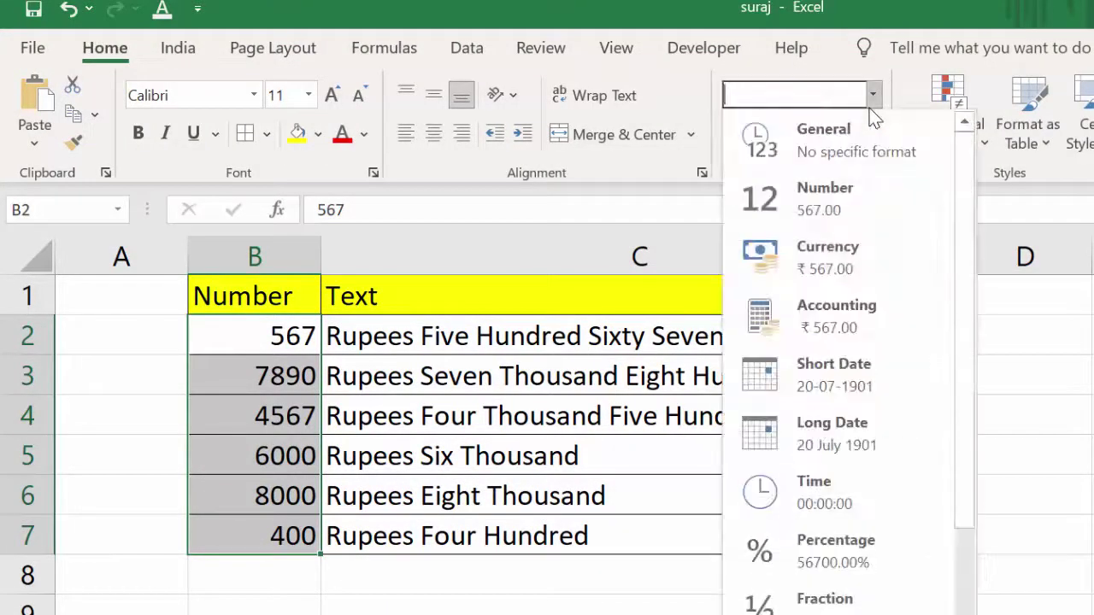
pyautogui.click(868, 252)
pyautogui.click(647, 608)
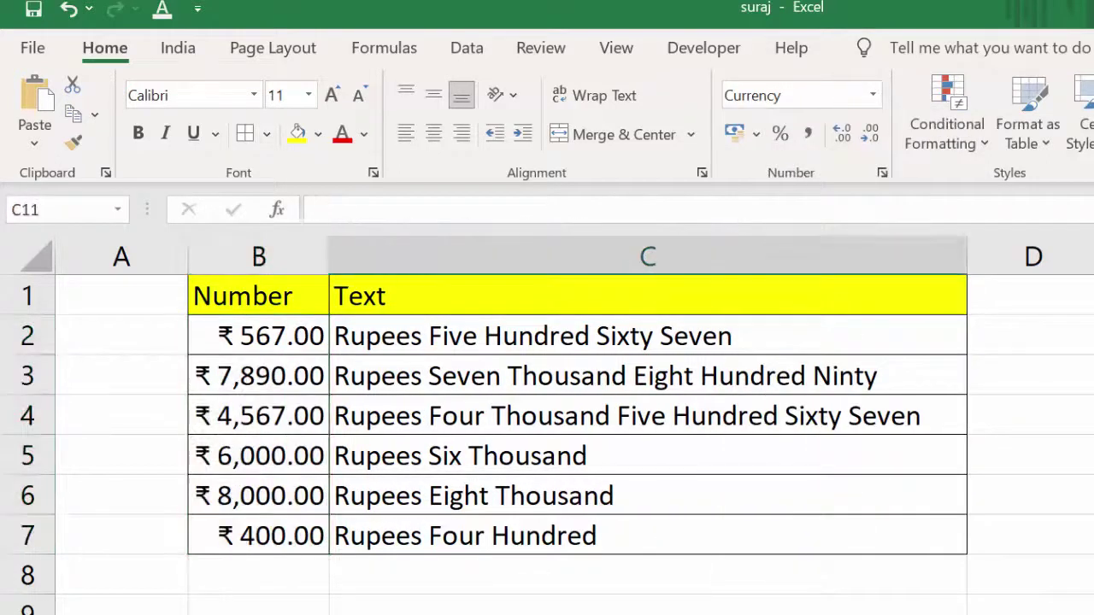